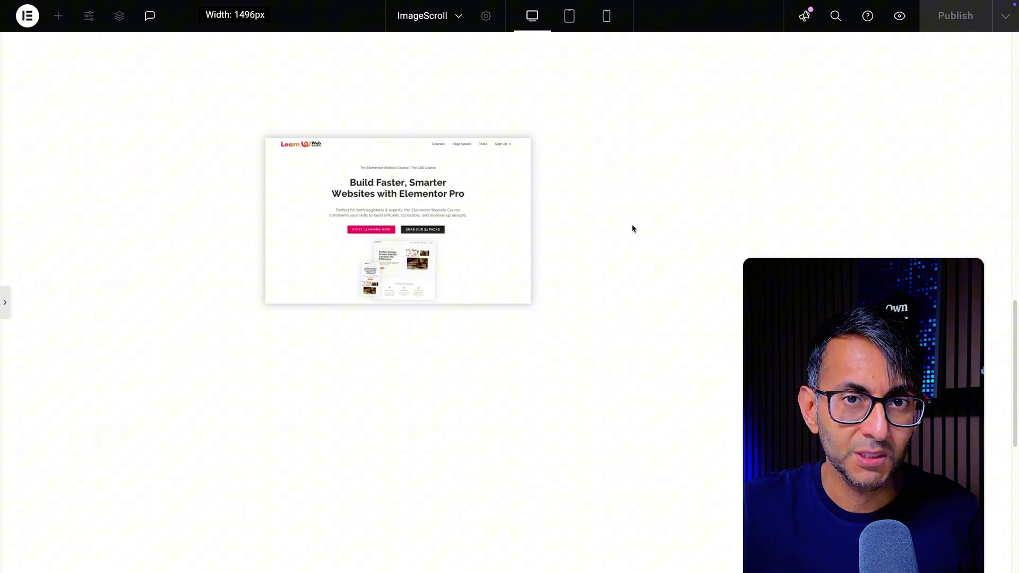
- Preview the screenshot scrolling on the ImageScroll container, then reopen its settings for editing
mouse_move(410, 233)
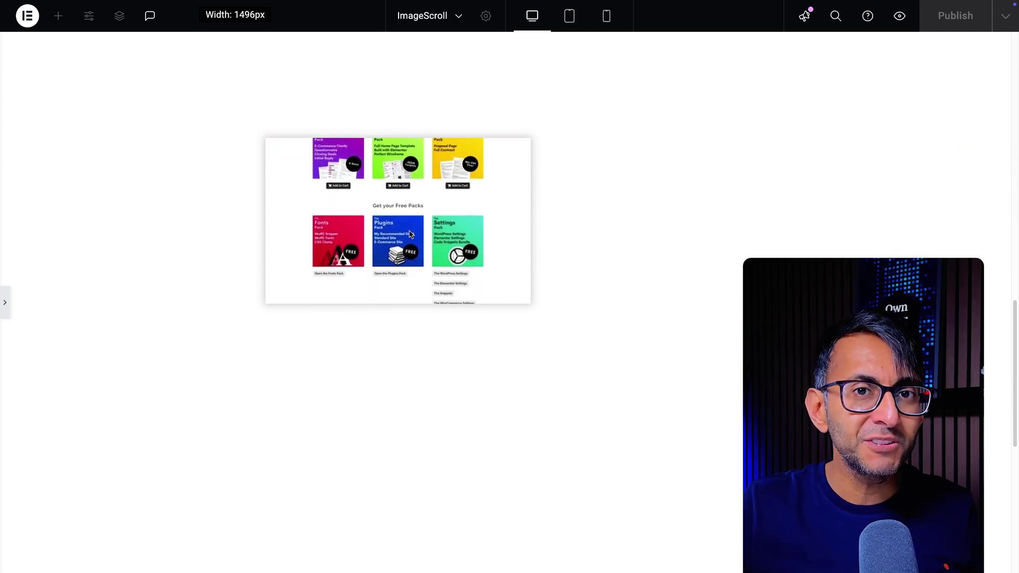
key("ctrl+p")
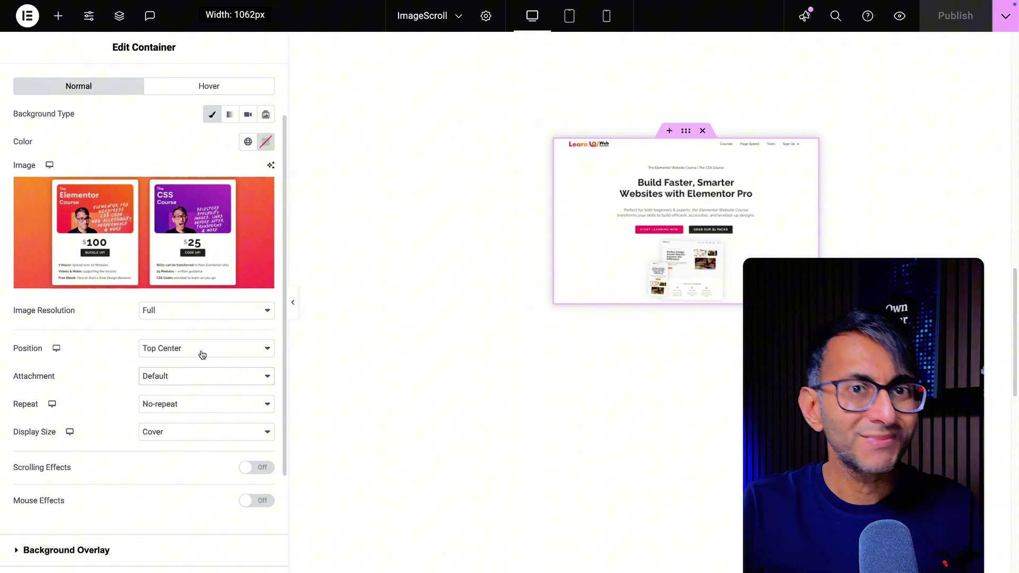
- Try the background Attachment and Repeat options, and preview Contain and Auto sizing
left_click(202, 375)
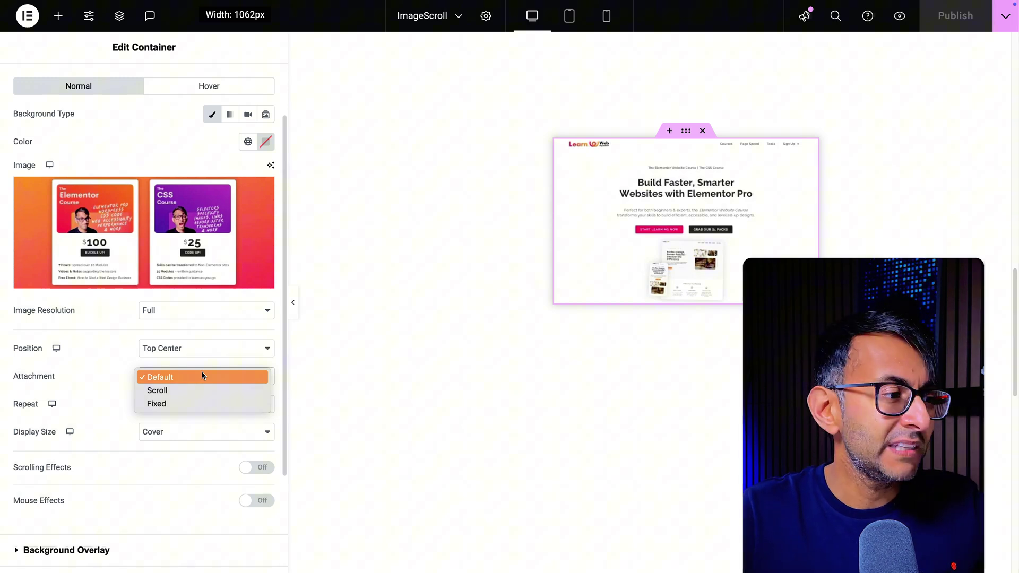
left_click(334, 382)
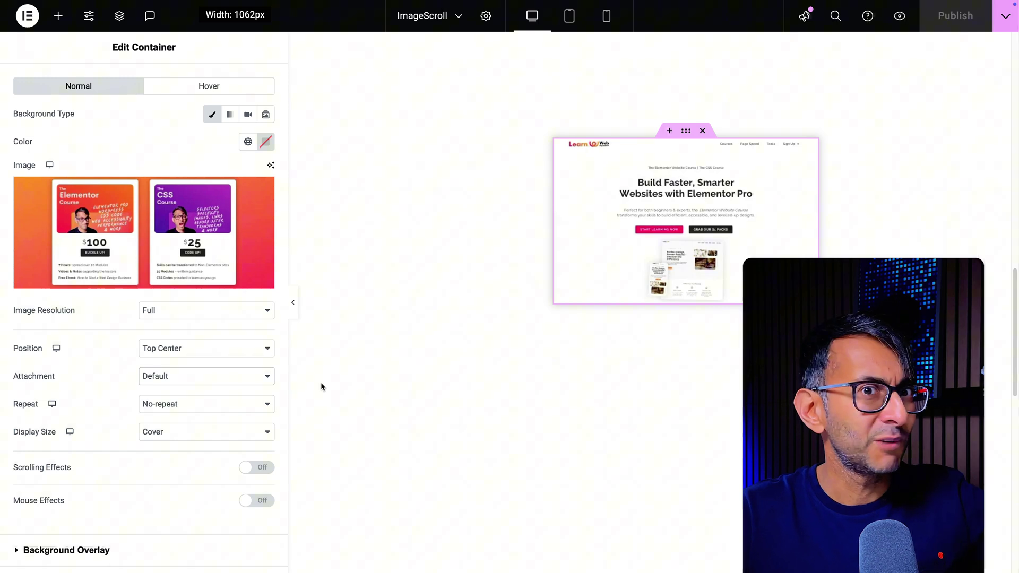
left_click(187, 408)
left_click(106, 407)
left_click(154, 434)
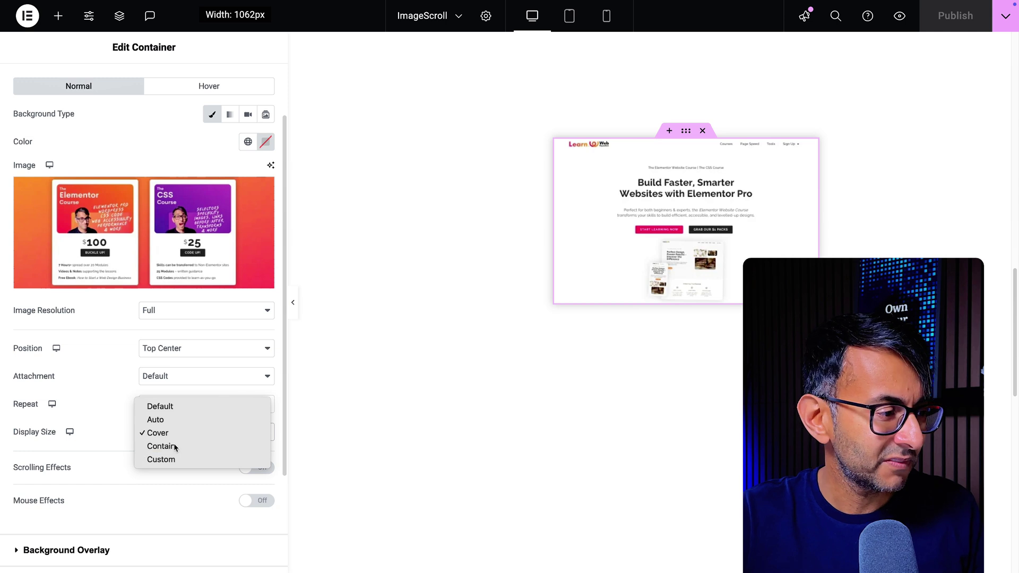
left_click(175, 446)
left_click(179, 431)
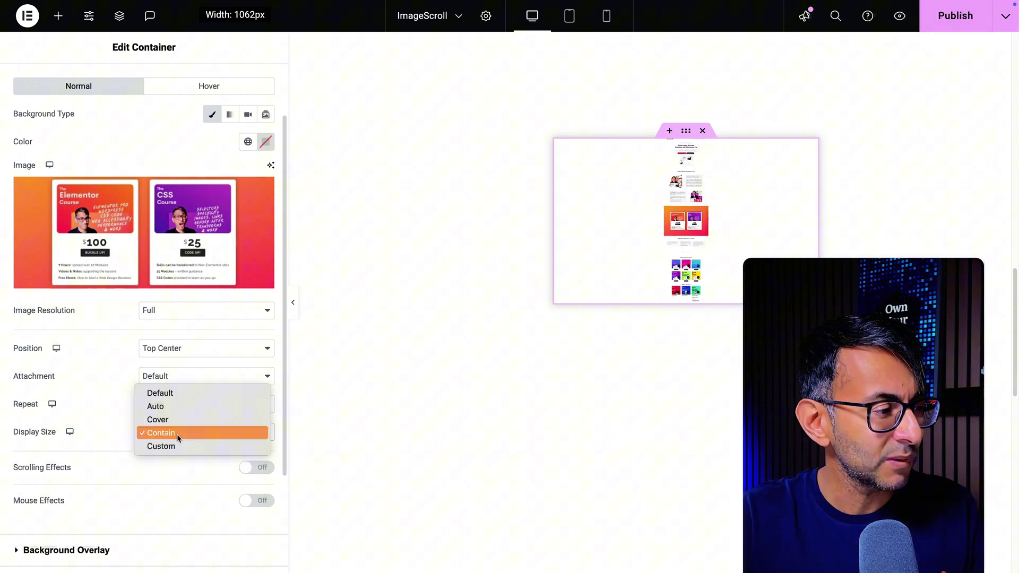
left_click(183, 409)
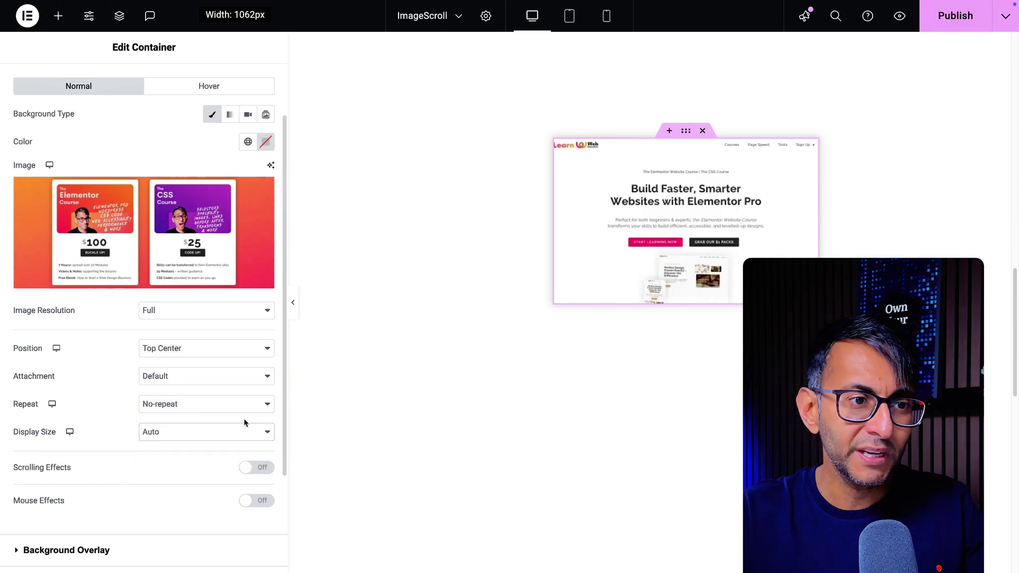
- Set the background to no-repeat and restore Cover sizing
left_click(195, 407)
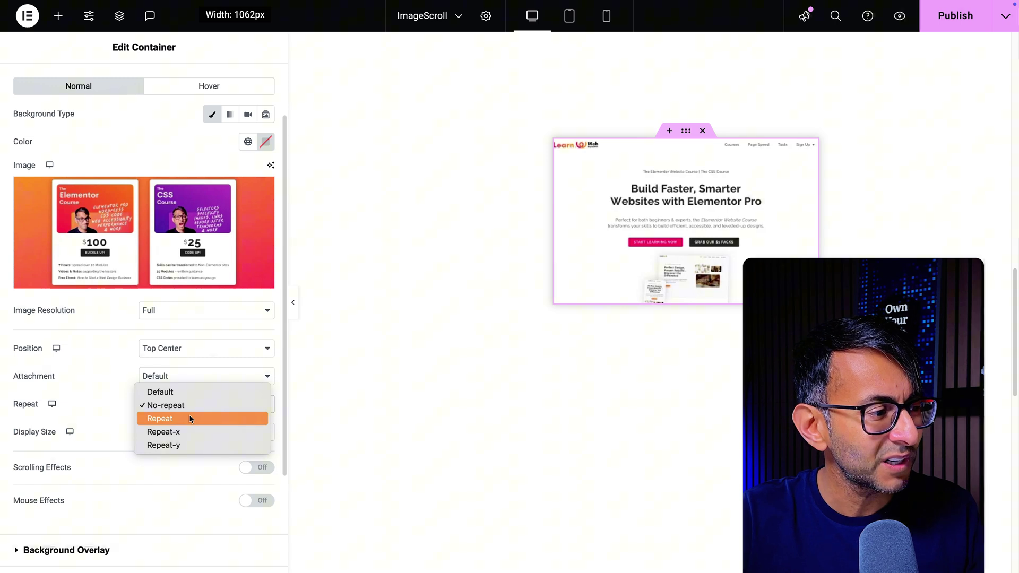
left_click(177, 407)
left_click(180, 432)
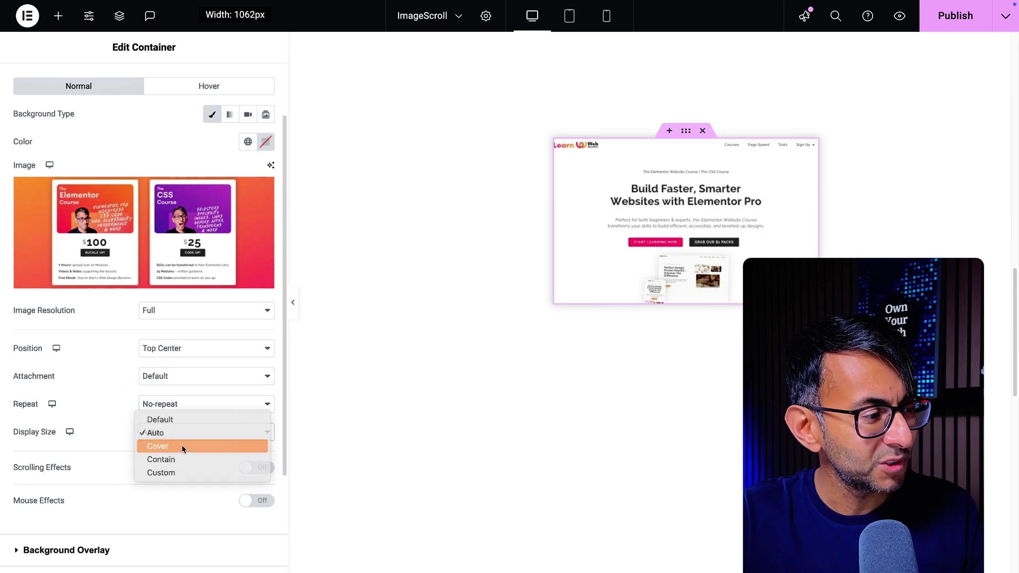
left_click(182, 447)
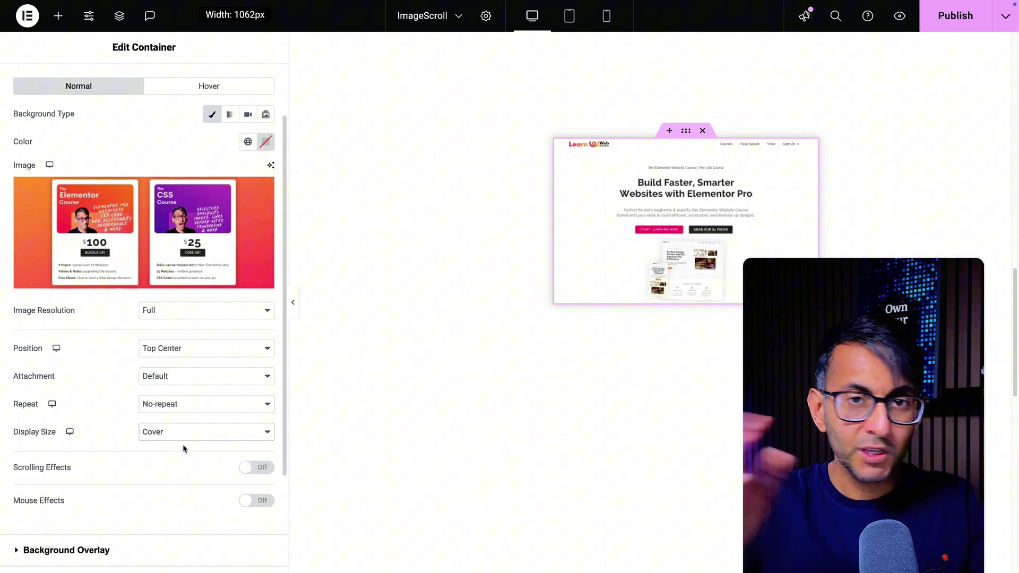
scroll(135, 223, "up", 2)
- Set the container's Min Height to 300 px, then return to its background style settings
left_click(73, 86)
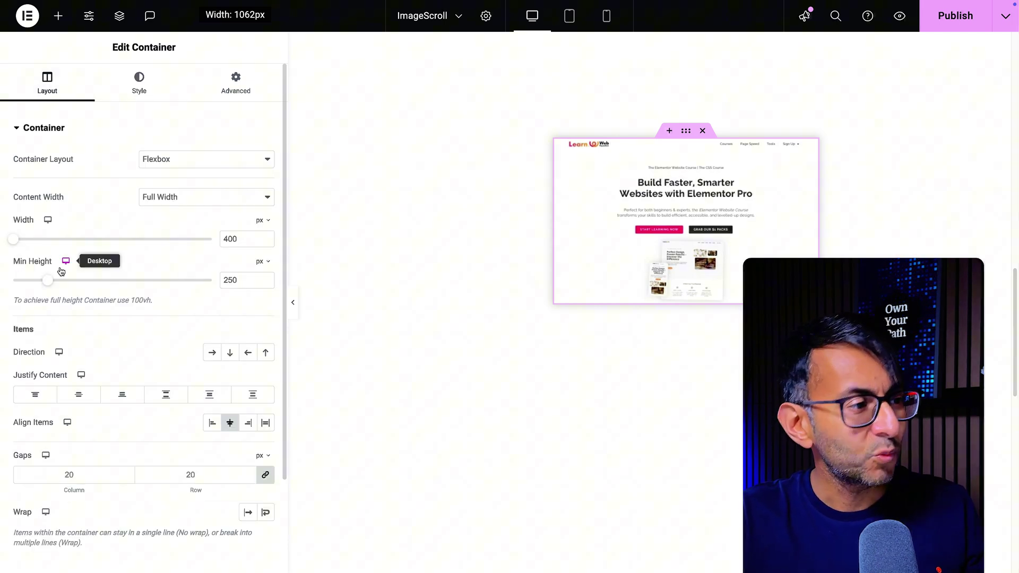
left_click_drag(47, 281, 58, 282)
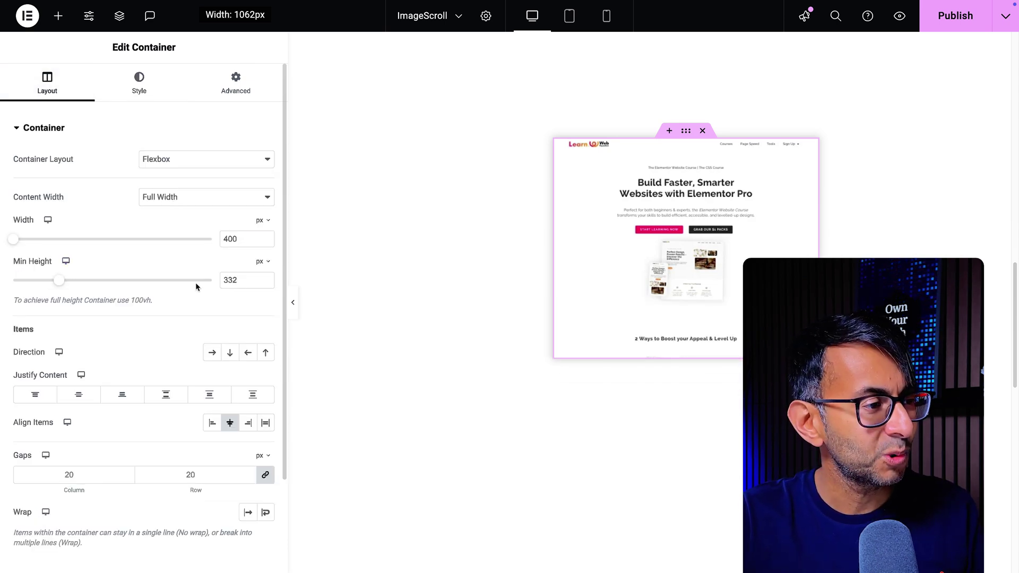
type("300")
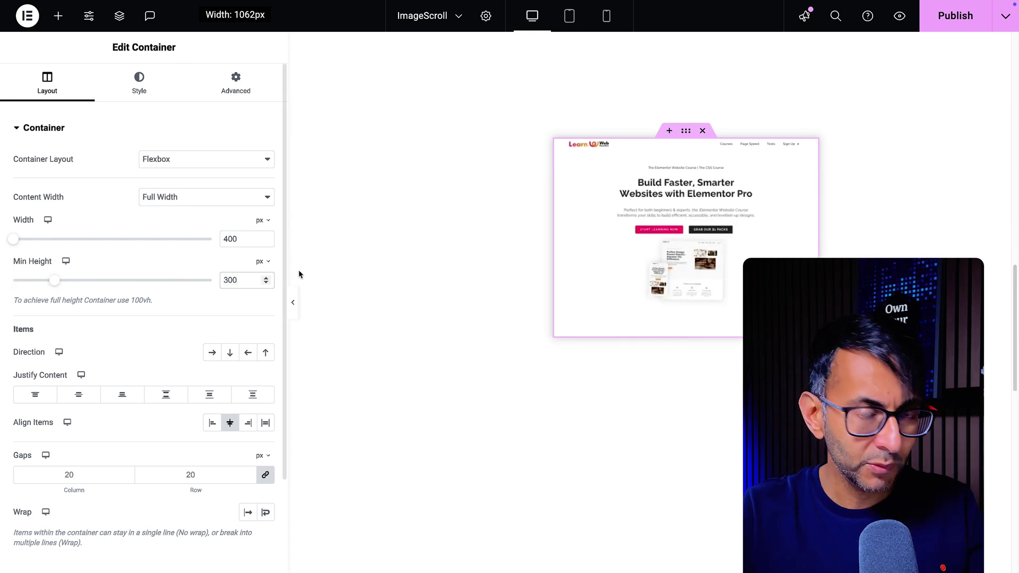
left_click(139, 85)
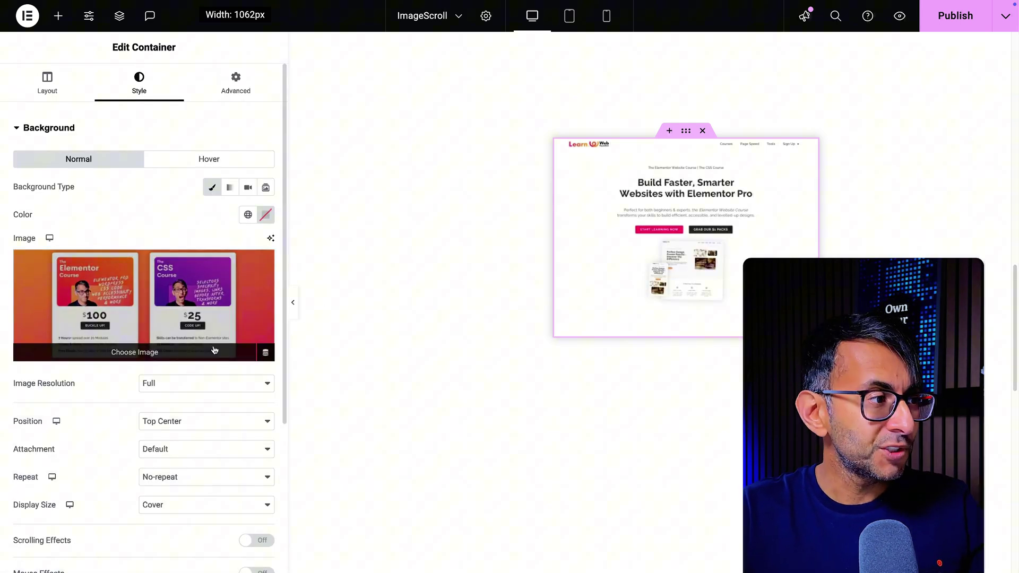
scroll(213, 349, "down", 1)
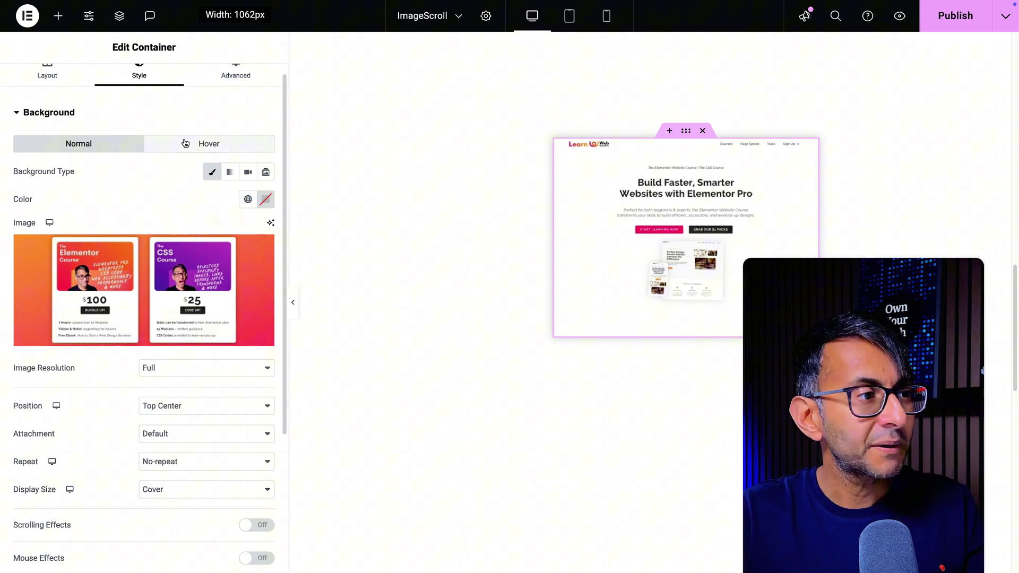
- Switch to the Hover background state and set its attachment to Default
left_click(194, 144)
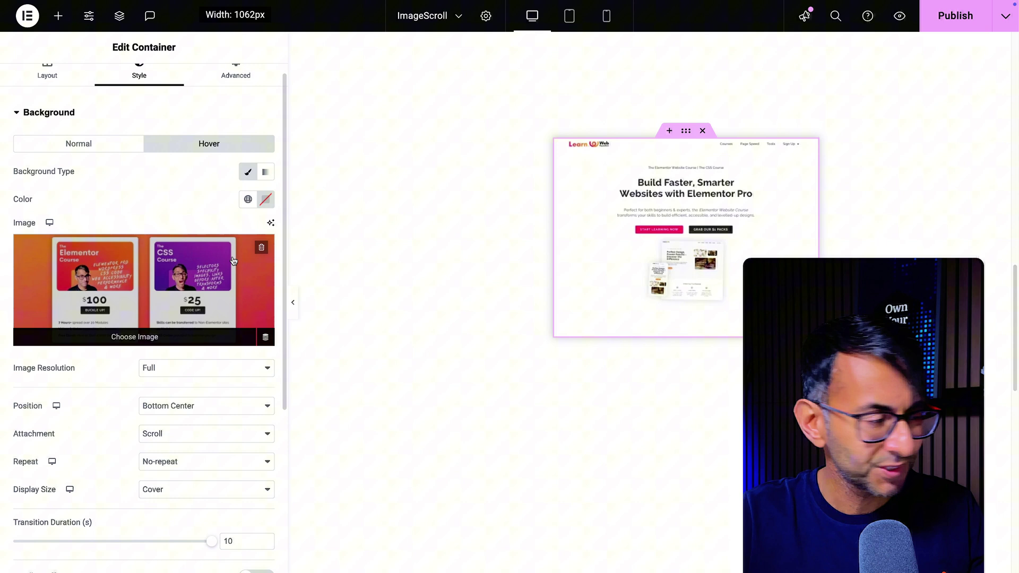
scroll(233, 258, "down", 1)
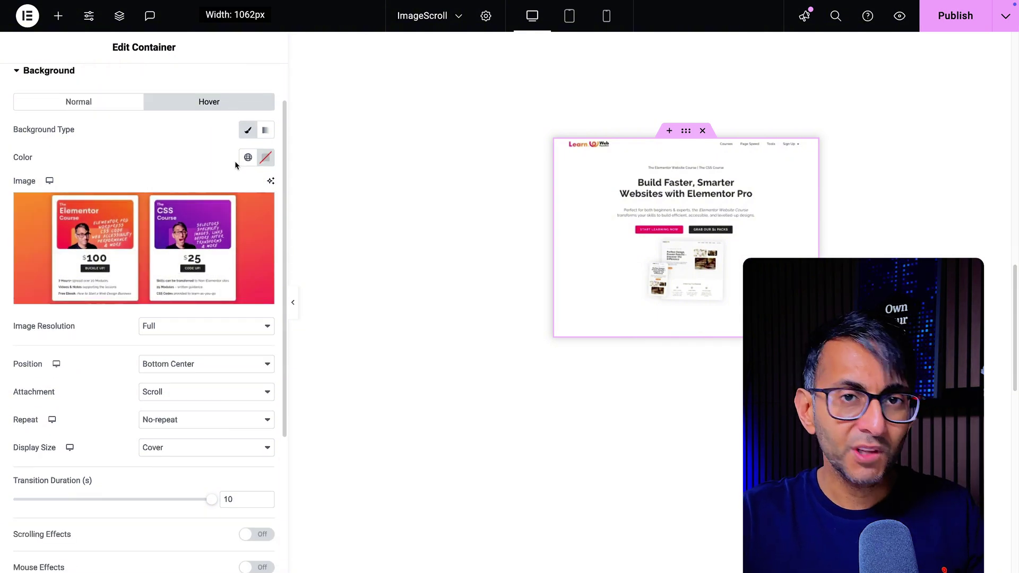
mouse_move(209, 245)
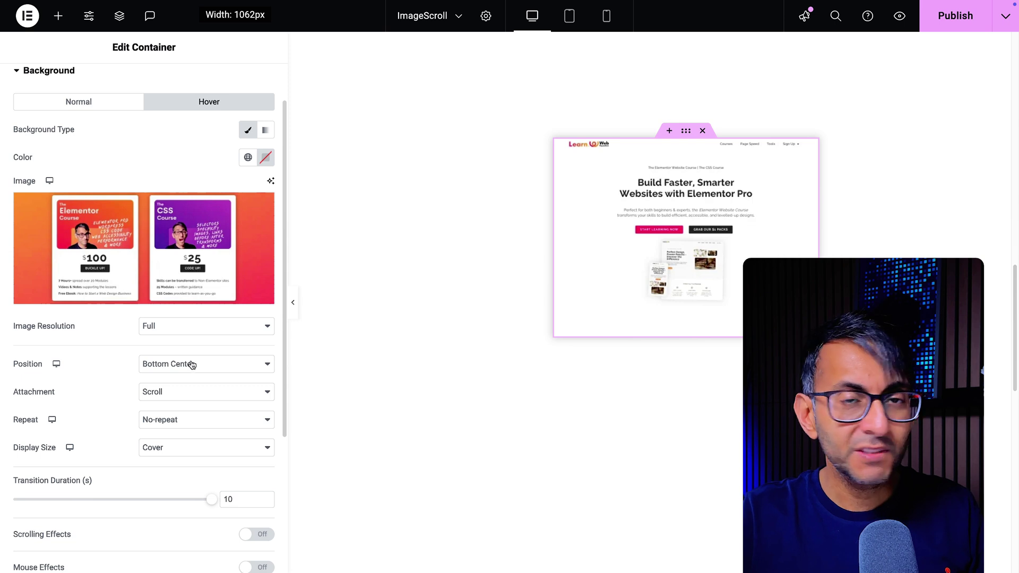
left_click(194, 391)
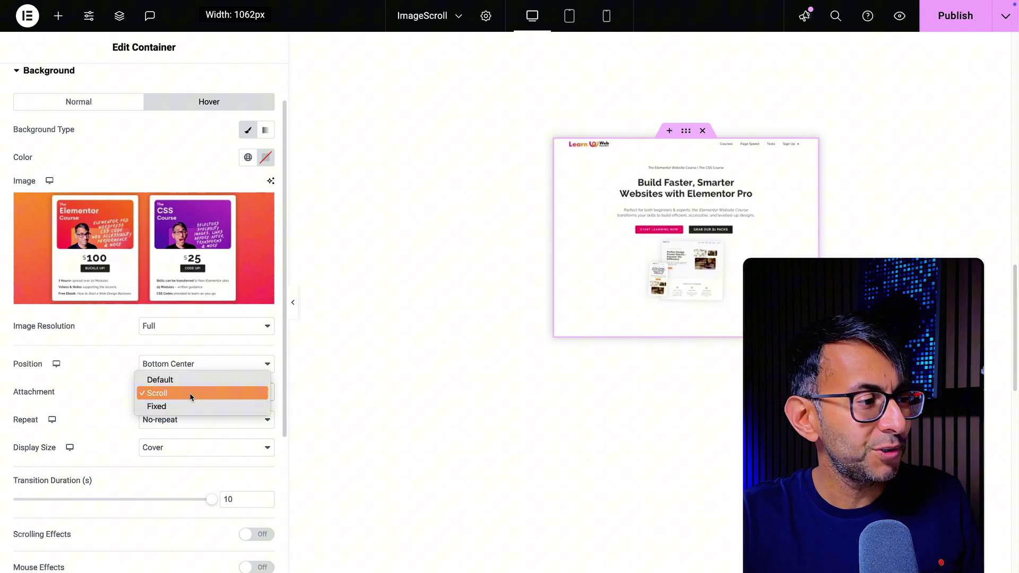
left_click(190, 381)
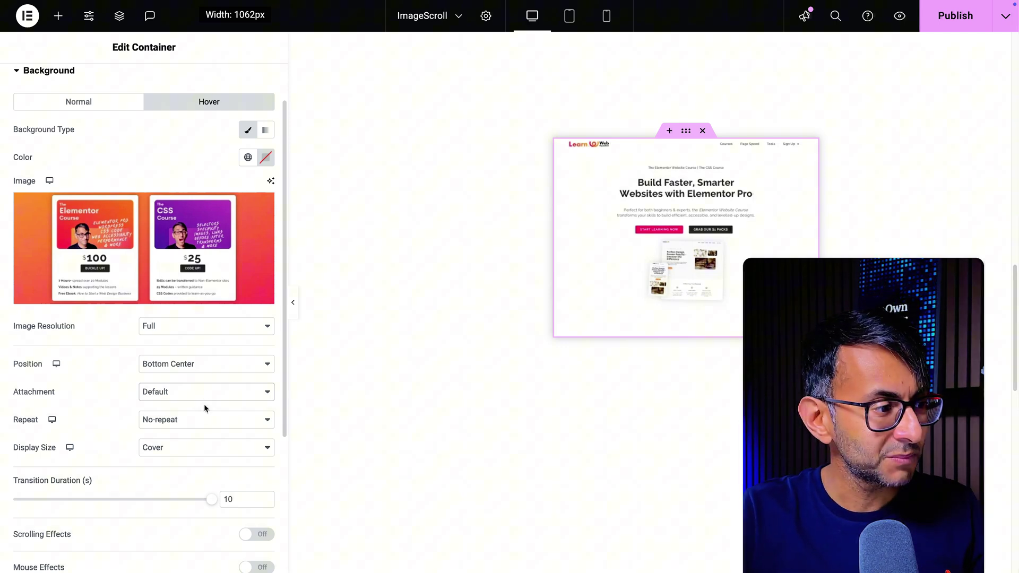
scroll(208, 409, "down", 1)
scroll(205, 428, "down", 3)
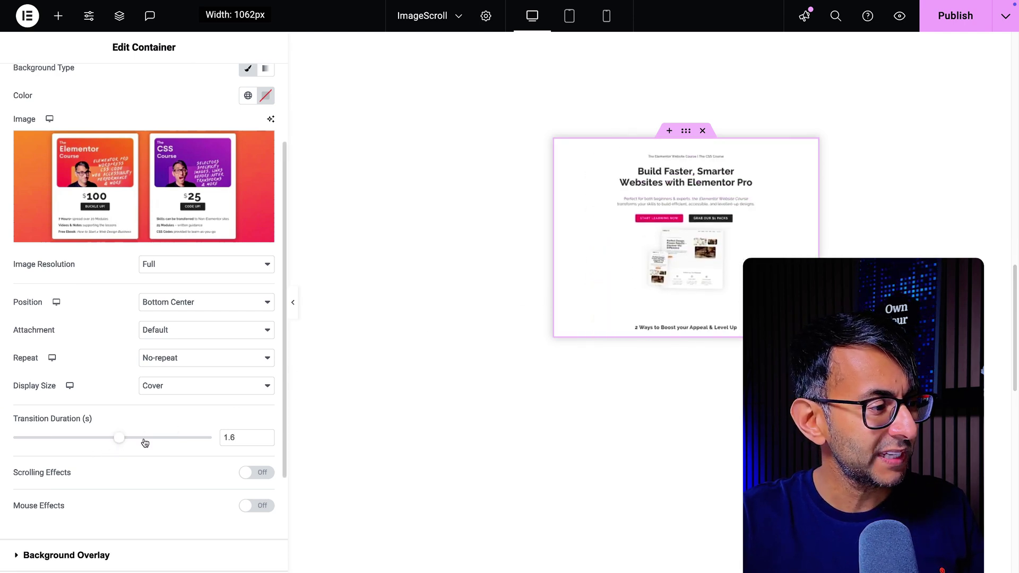
- Change the hover background transition duration to 8 seconds
double_click(231, 438)
type("3")
type("50")
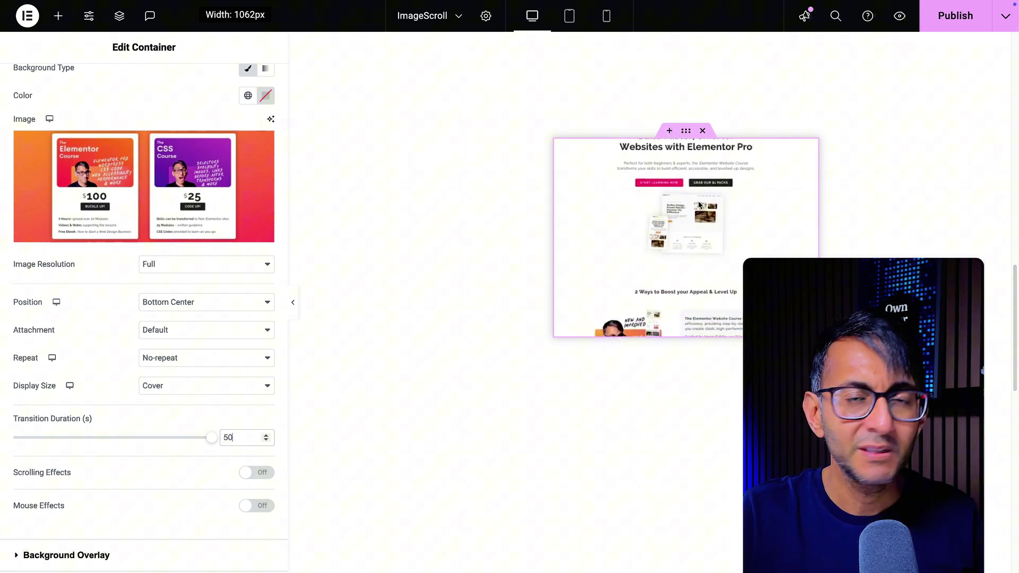
key("BackSpace")
key("BackSpace")
type("8")
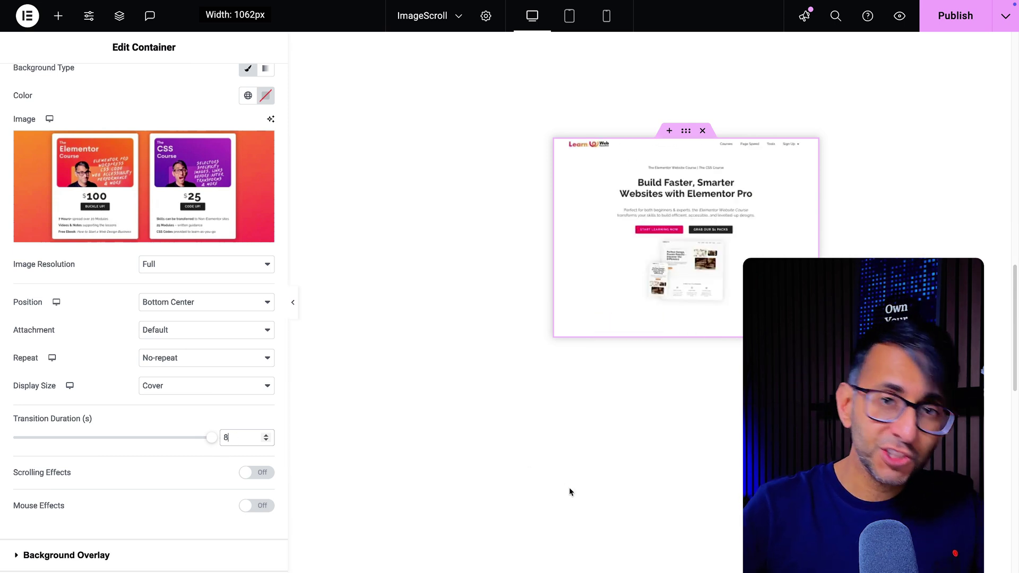
left_click(496, 509)
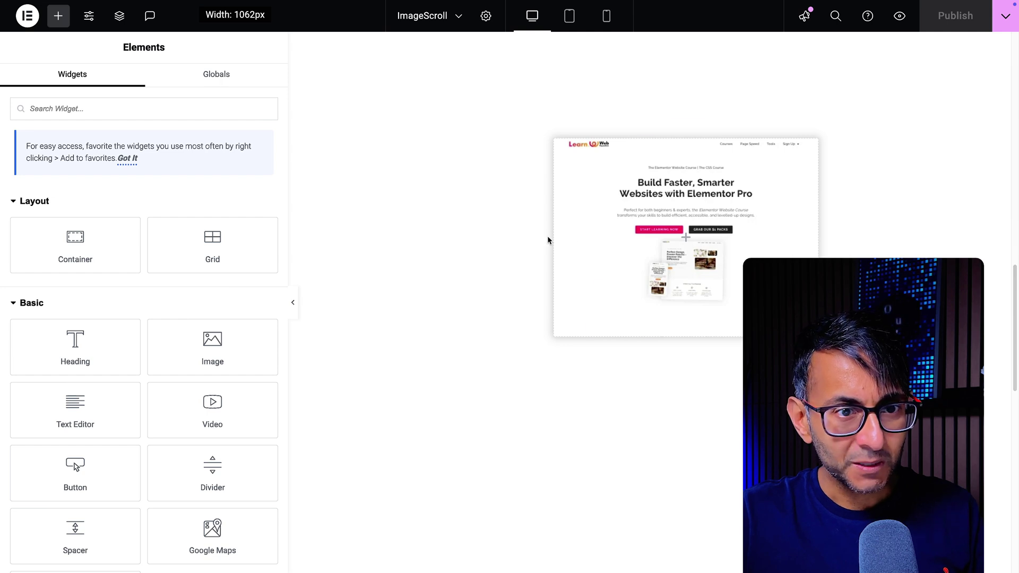
- Undo a stray Heading, drop a Spacer widget into the container, and set its space to 50 px
mouse_move(590, 237)
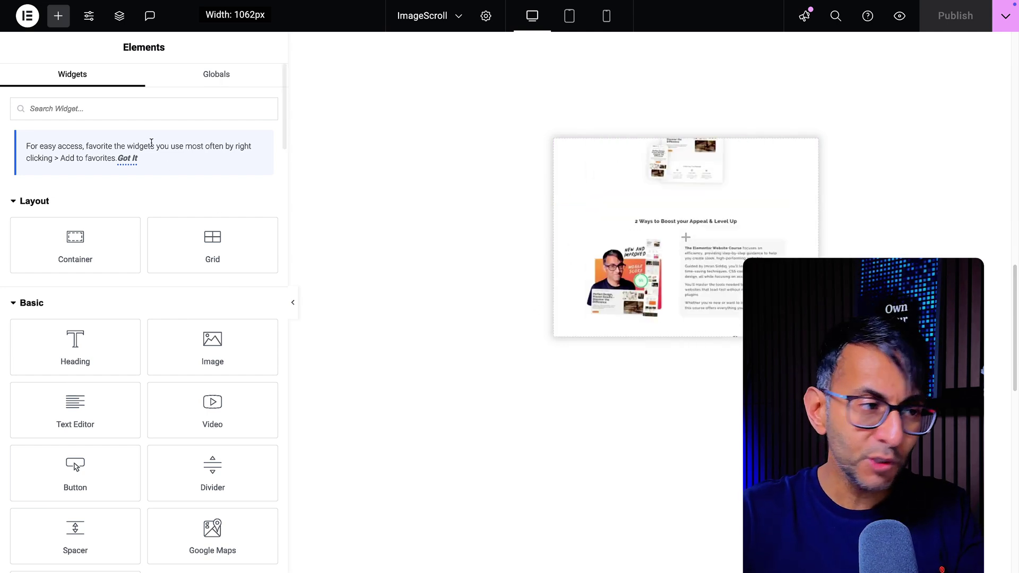
left_click_drag(42, 350, 611, 292)
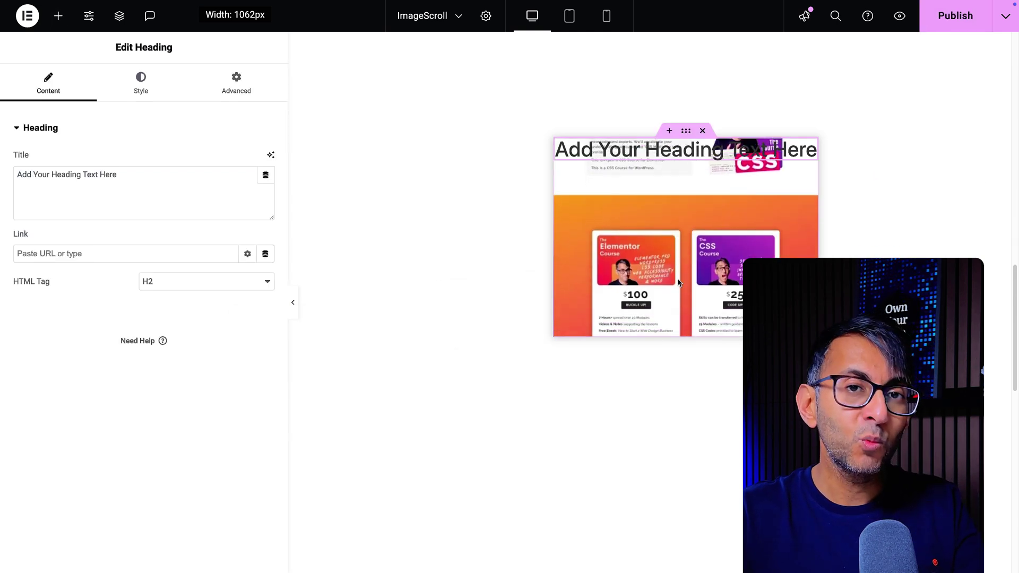
key("ctrl+z")
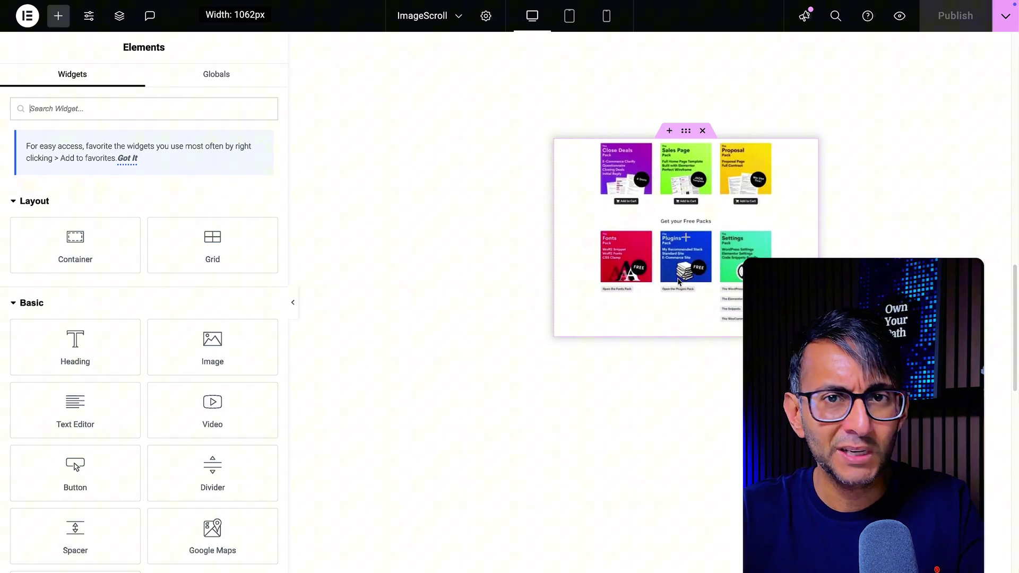
scroll(75, 451, "down", 1)
left_click_drag(101, 530, 684, 236)
double_click(225, 173)
type("1")
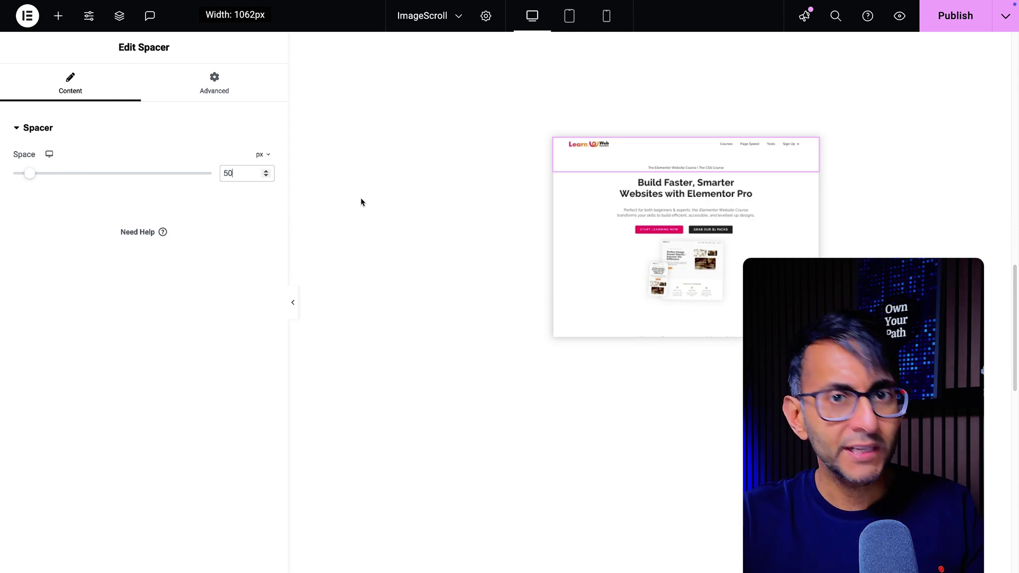
mouse_move(591, 234)
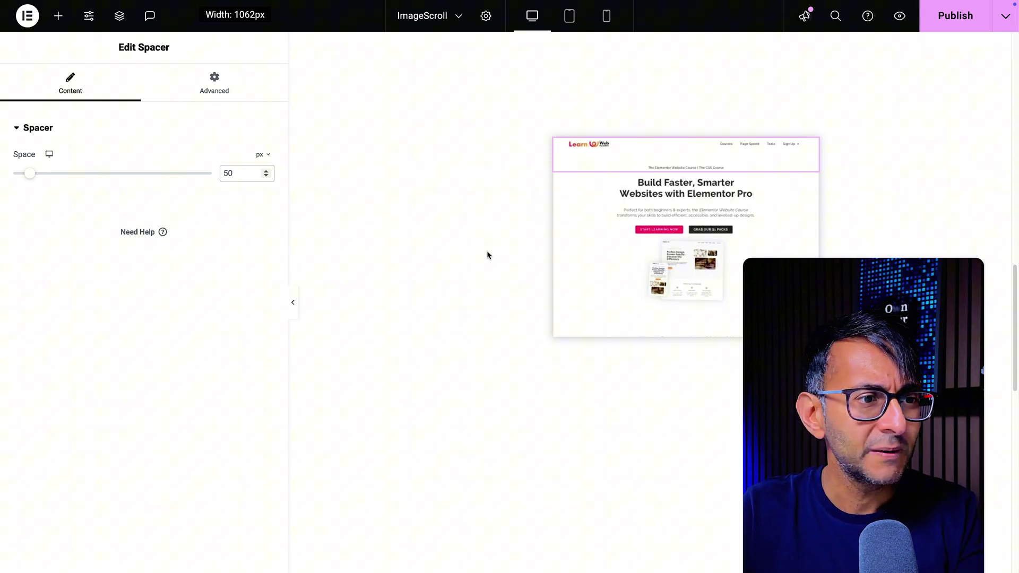
mouse_move(612, 274)
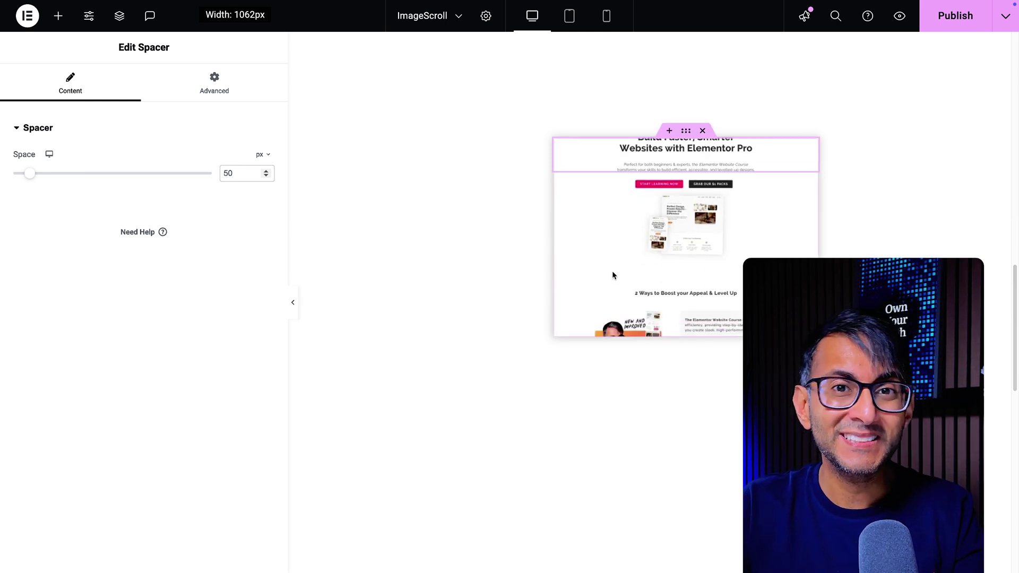